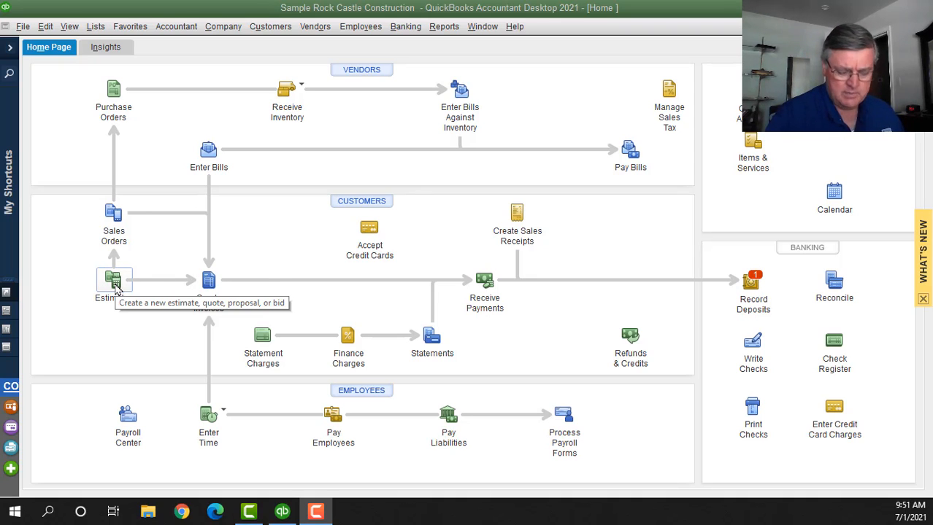
{"action": "left_click", "coordinate": [211, 287]}
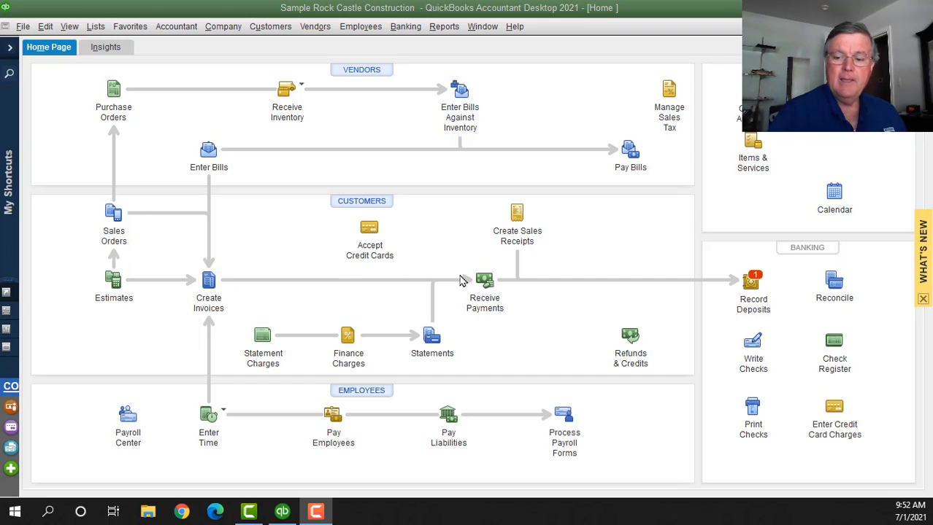
- Open the 10100 · Checking register and enter a deposit of 4,320.00 in a new transaction
{"action": "left_click", "coordinate": [832, 349]}
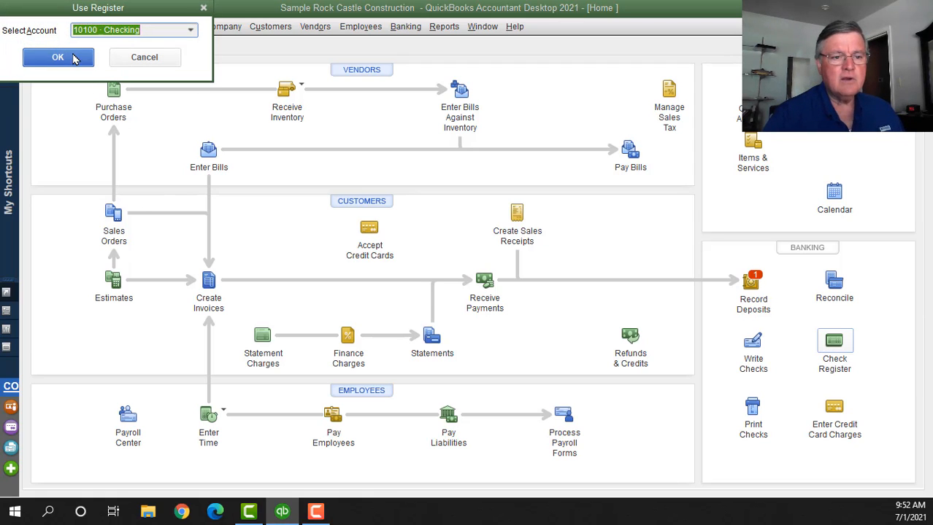
{"action": "left_click", "coordinate": [58, 57]}
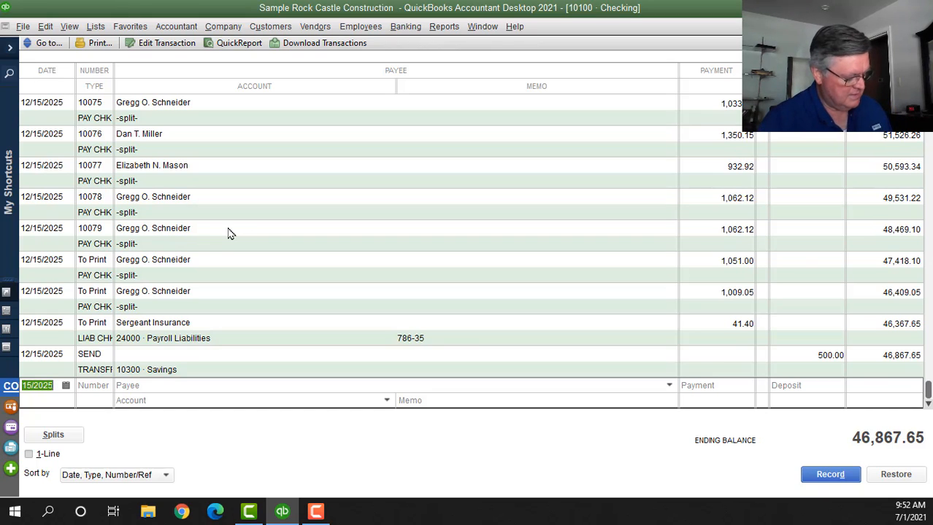
{"action": "key", "text": "Tab"}
{"action": "key", "text": "Delete"}
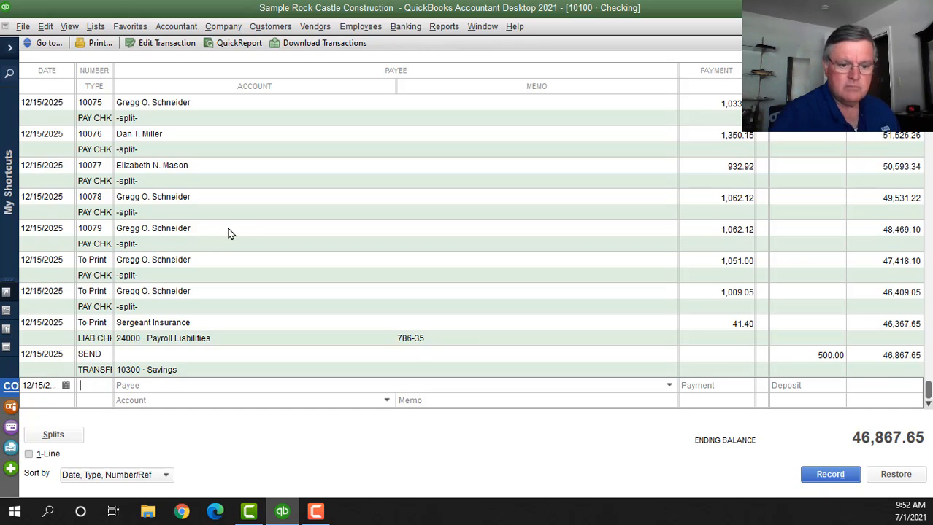
{"action": "key", "text": "Tab"}
{"action": "key", "text": "Tab"}
{"action": "key", "text": "Tab"}
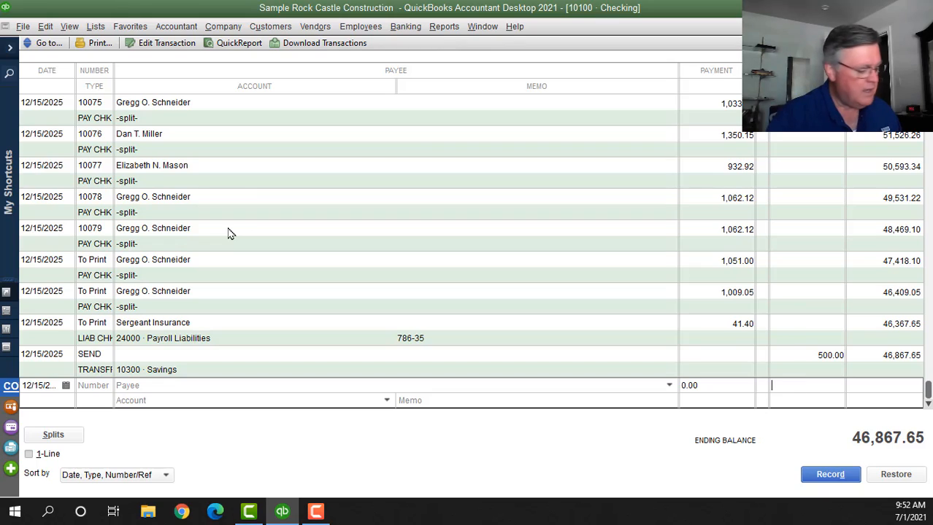
{"action": "type", "text": "4320."}
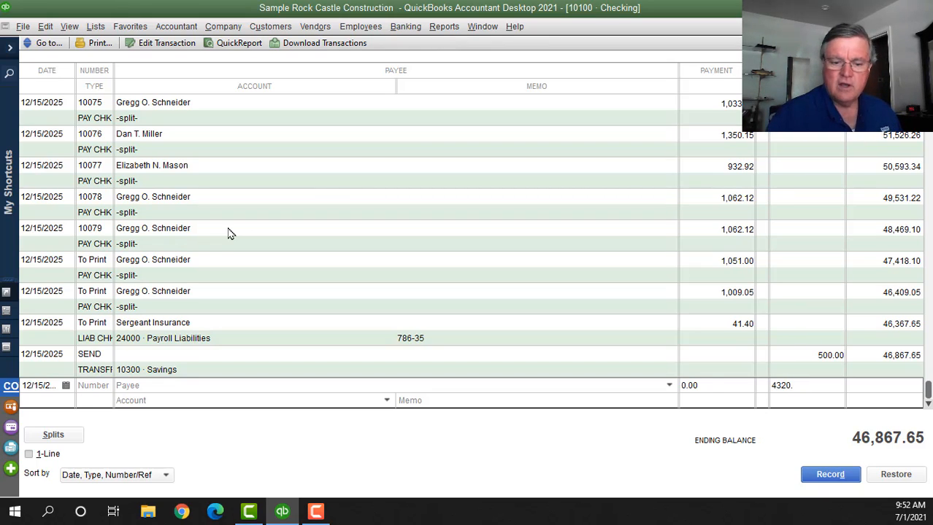
{"action": "key", "text": "Tab"}
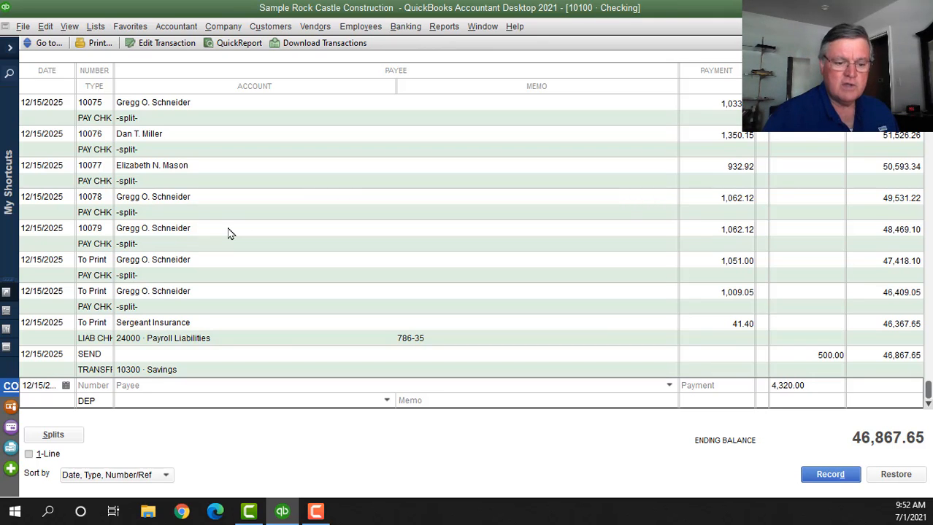
- Assign the new deposit to the 40100 · Construction Income account and record the transaction
{"action": "left_click", "coordinate": [386, 401]}
{"action": "scroll", "coordinate": [400, 387], "scroll_direction": "up", "scroll_amount": 4}
{"action": "scroll", "coordinate": [399, 388], "scroll_direction": "up", "scroll_amount": 4}
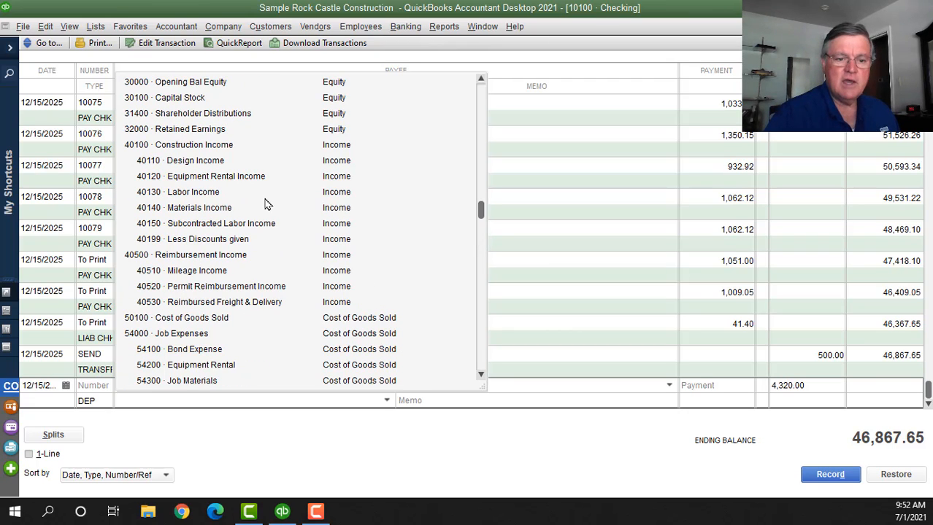
{"action": "left_click", "coordinate": [199, 146]}
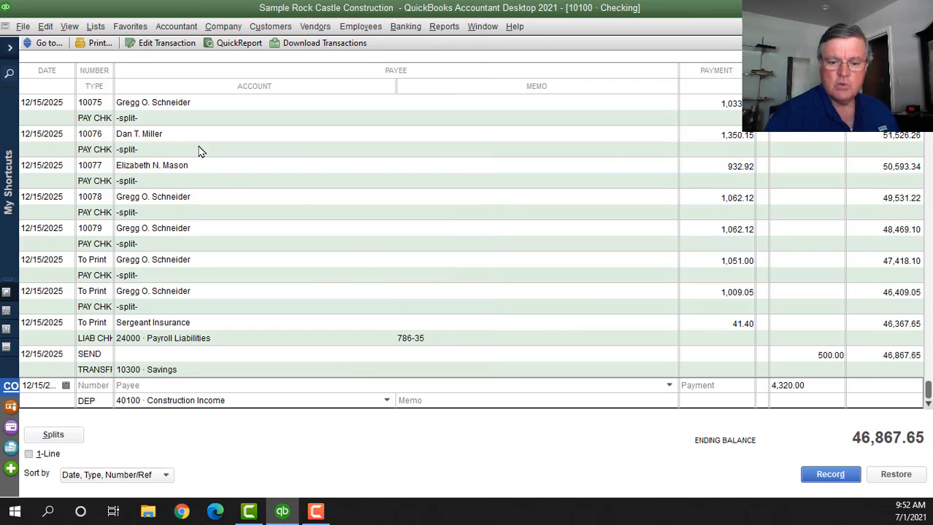
{"action": "left_click", "coordinate": [820, 476]}
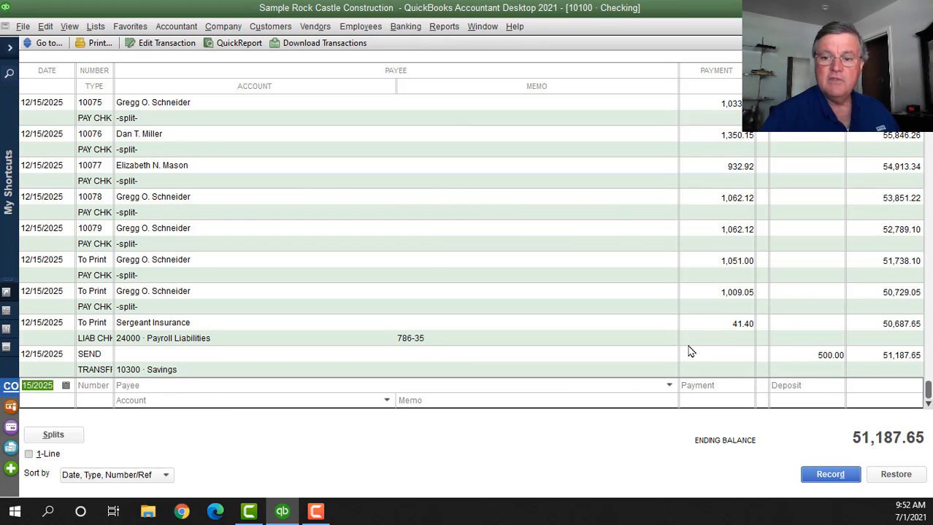
- Check the recorded 4,320.00 deposit among the 12/15/2025 entries and close the checking register
{"action": "scroll", "coordinate": [690, 348], "scroll_direction": "up", "scroll_amount": 5}
{"action": "scroll", "coordinate": [690, 348], "scroll_direction": "up", "scroll_amount": 7}
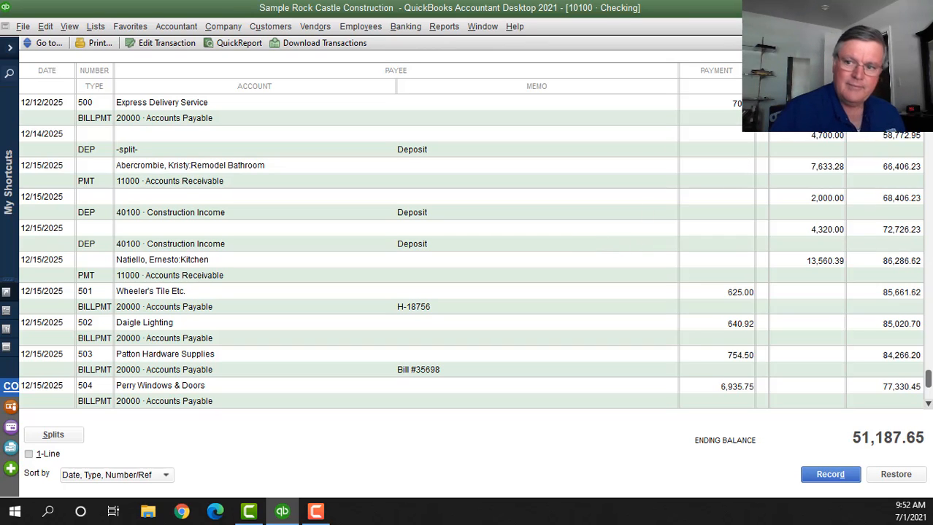
{"action": "left_click", "coordinate": [923, 26]}
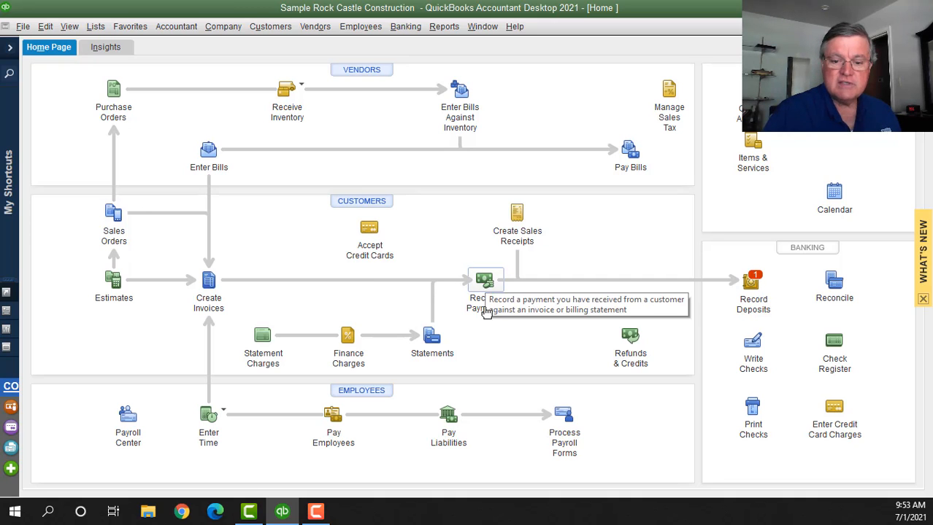
- Start a customer payment and choose the customer with the Kitchen and Poolhouse jobs as the payer
{"action": "left_click", "coordinate": [486, 281]}
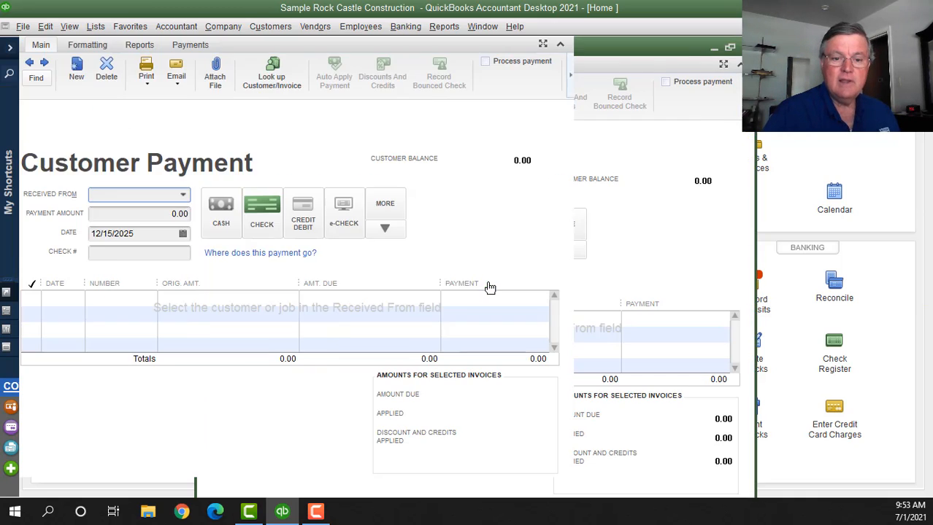
{"action": "left_click", "coordinate": [186, 195]}
{"action": "scroll", "coordinate": [196, 361], "scroll_direction": "down", "scroll_amount": 15}
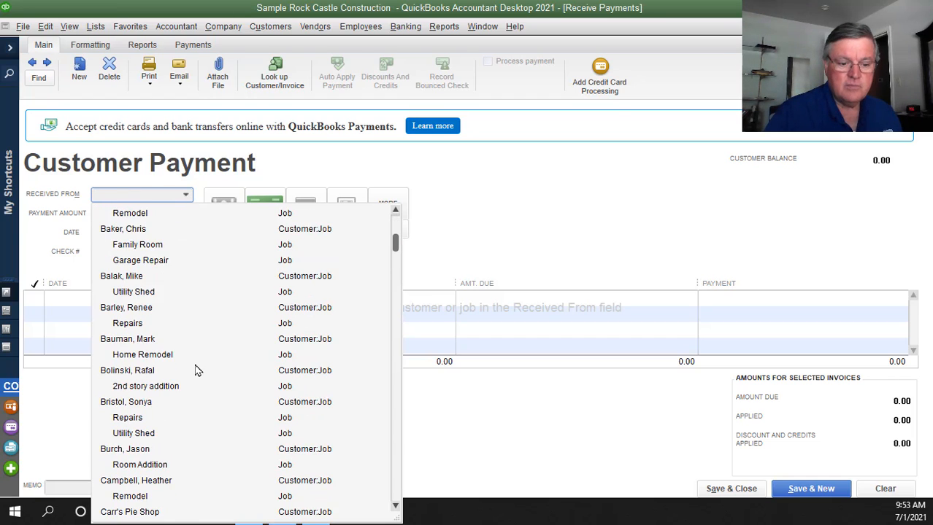
{"action": "scroll", "coordinate": [150, 361], "scroll_direction": "down", "scroll_amount": 6}
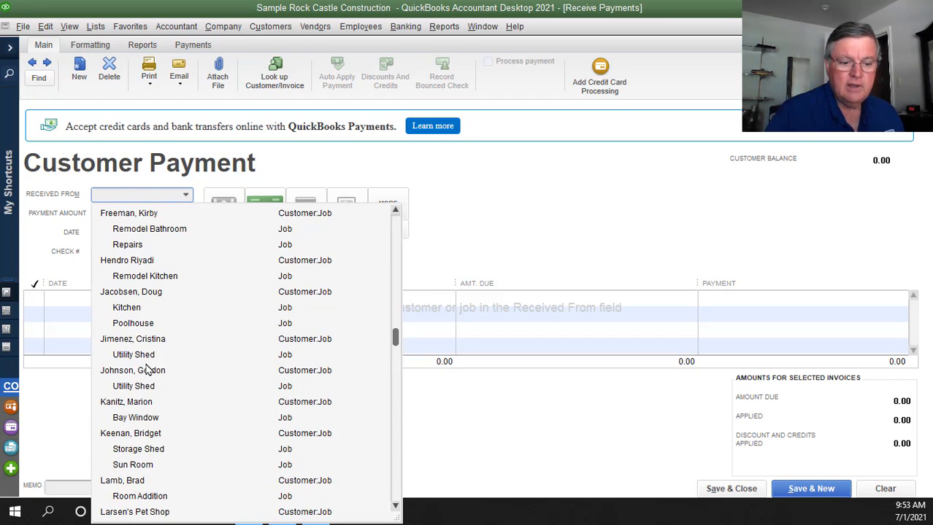
{"action": "left_click", "coordinate": [149, 293]}
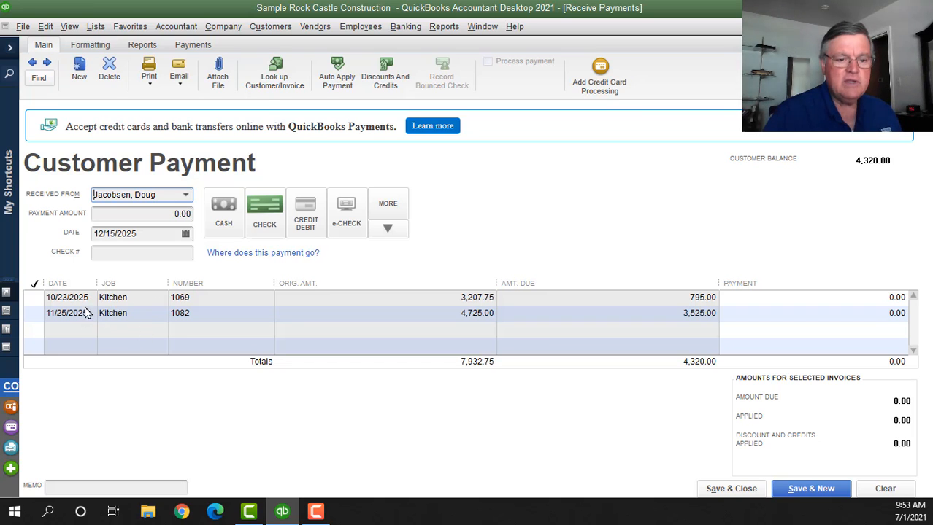
- Enter a payment amount of 4,320.00 with check number 2564, then save and close the customer payment
{"action": "key", "text": "Tab"}
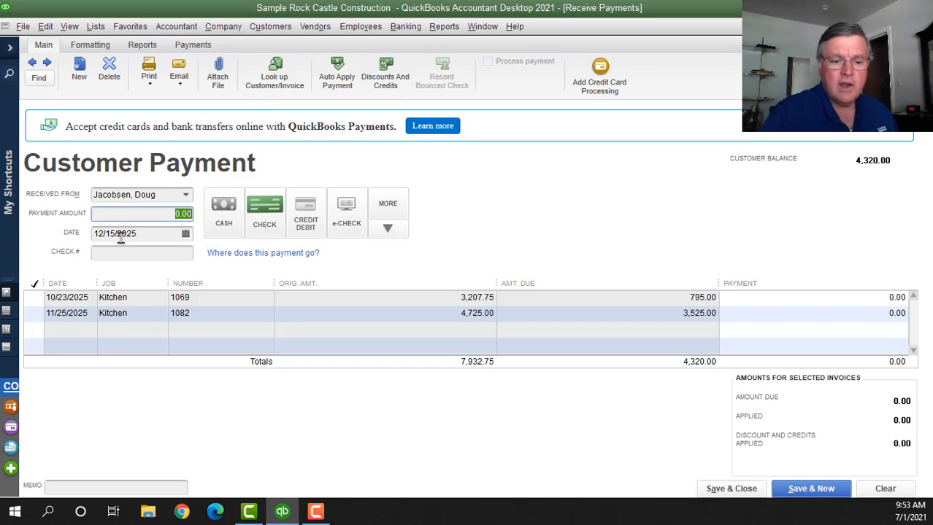
{"action": "type", "text": "4320"}
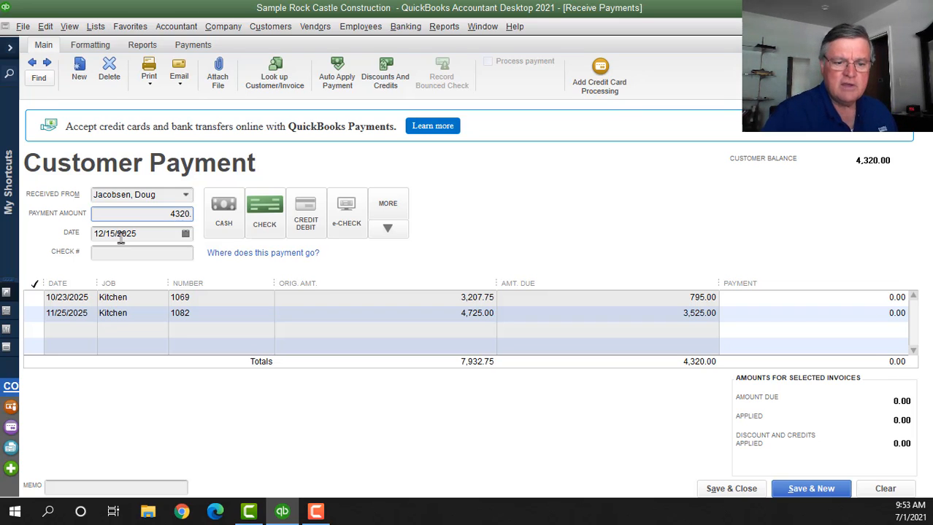
{"action": "key", "text": "Tab"}
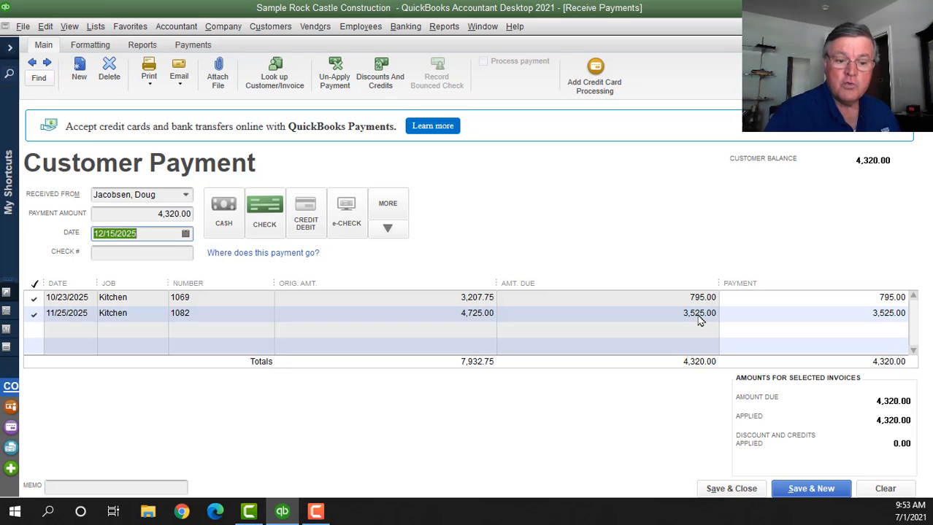
{"action": "key", "text": "Tab"}
{"action": "key", "text": "Tab"}
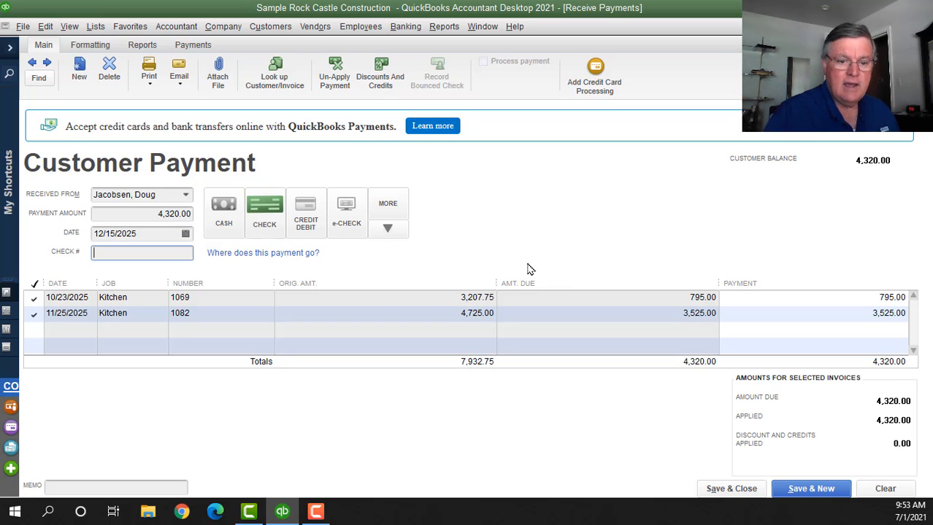
{"action": "type", "text": "2564"}
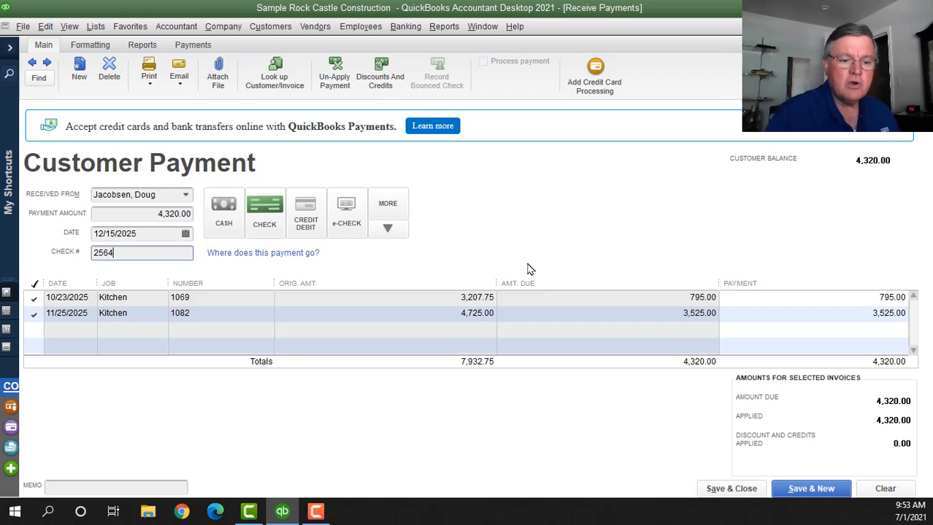
{"action": "left_click", "coordinate": [755, 491]}
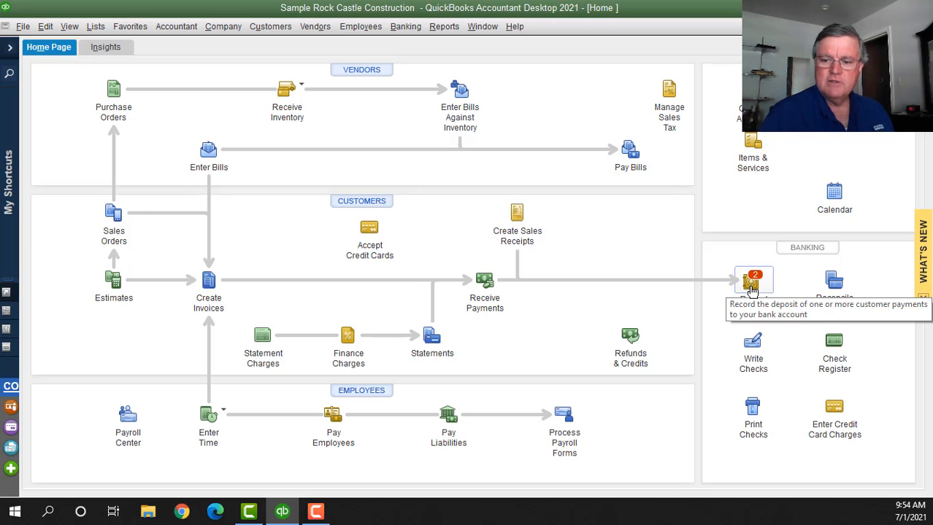
- Examine the customer payments awaiting deposit and the available payment method types, then leave the deposit window without depositing any payment
{"action": "left_click", "coordinate": [752, 290]}
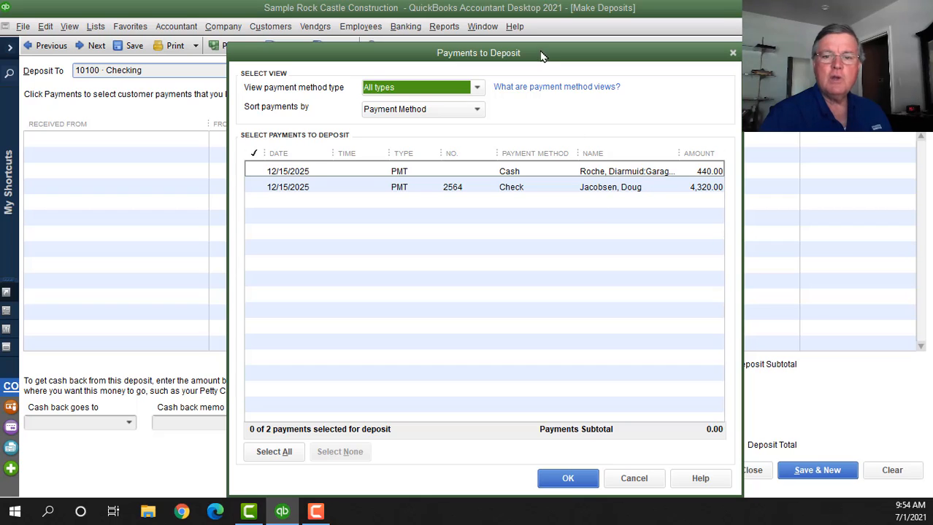
{"action": "left_click_drag", "start_coordinate": [539, 53], "coordinate": [504, 35]}
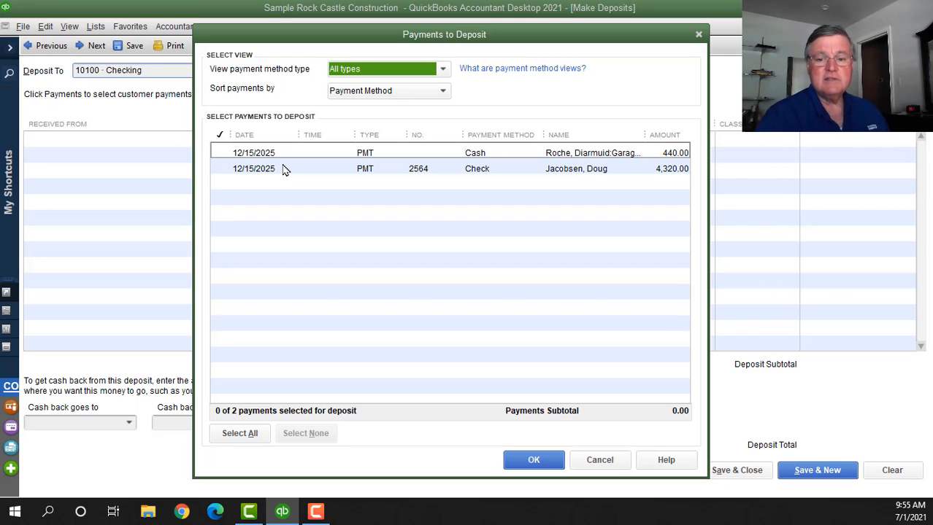
{"action": "left_click", "coordinate": [230, 171]}
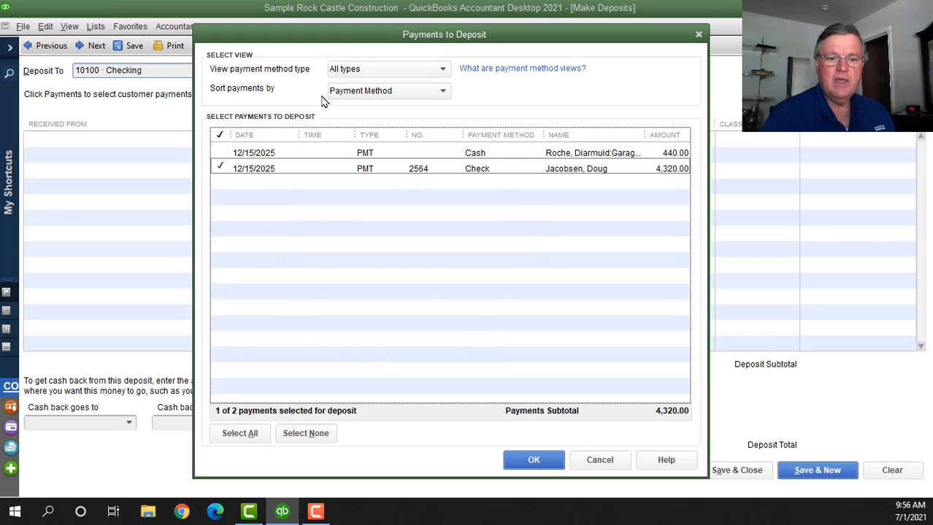
{"action": "left_click", "coordinate": [443, 70]}
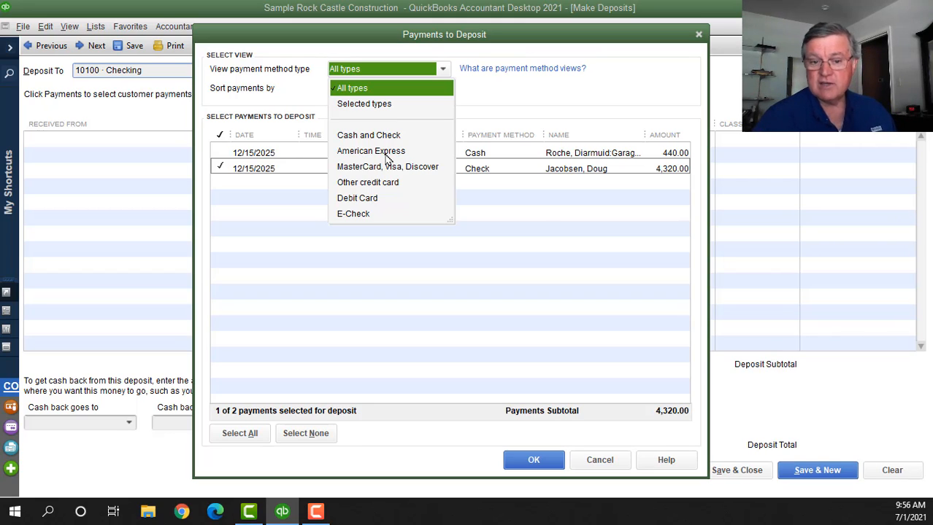
{"action": "left_click", "coordinate": [531, 94]}
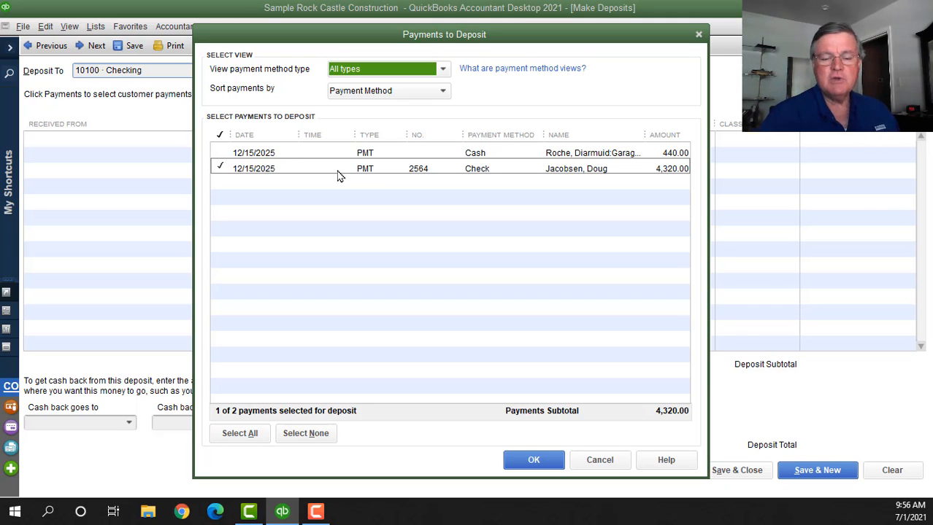
{"action": "left_click", "coordinate": [222, 169]}
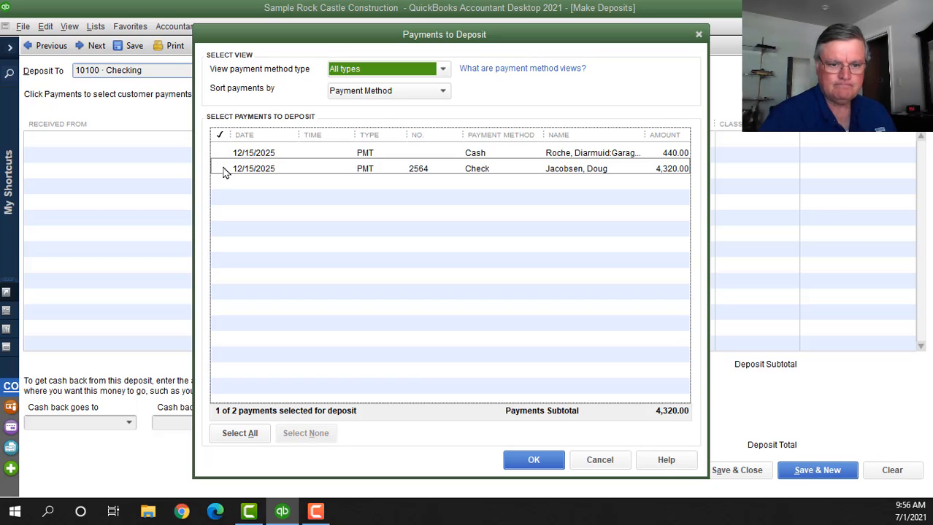
{"action": "left_click", "coordinate": [599, 460]}
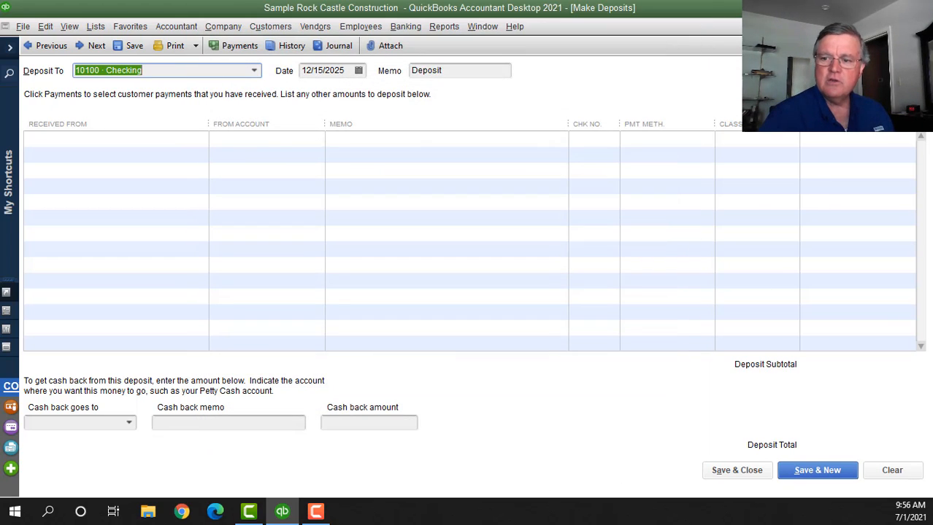
{"action": "left_click", "coordinate": [923, 26]}
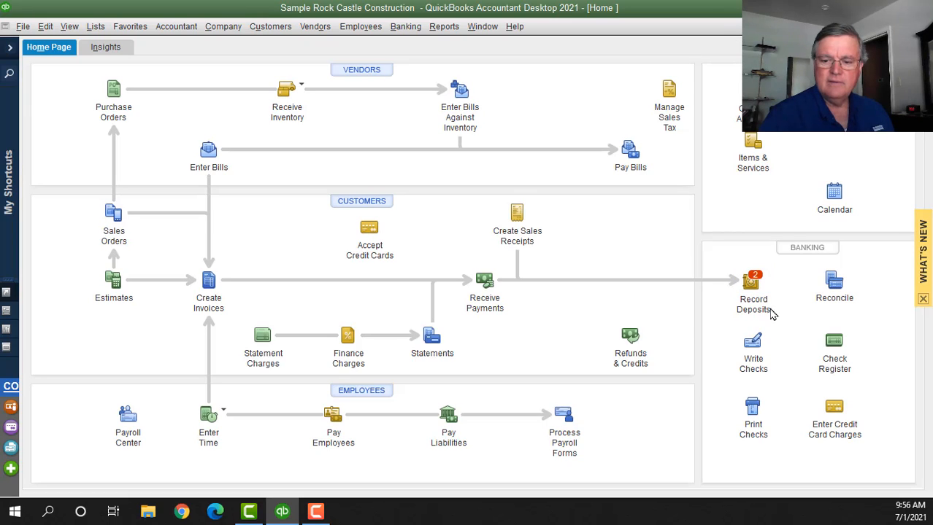
- Reopen the 10100 · Checking register and open the 12/15/2025 Construction Income deposit of 4,320.00 for editing
{"action": "left_click", "coordinate": [837, 349]}
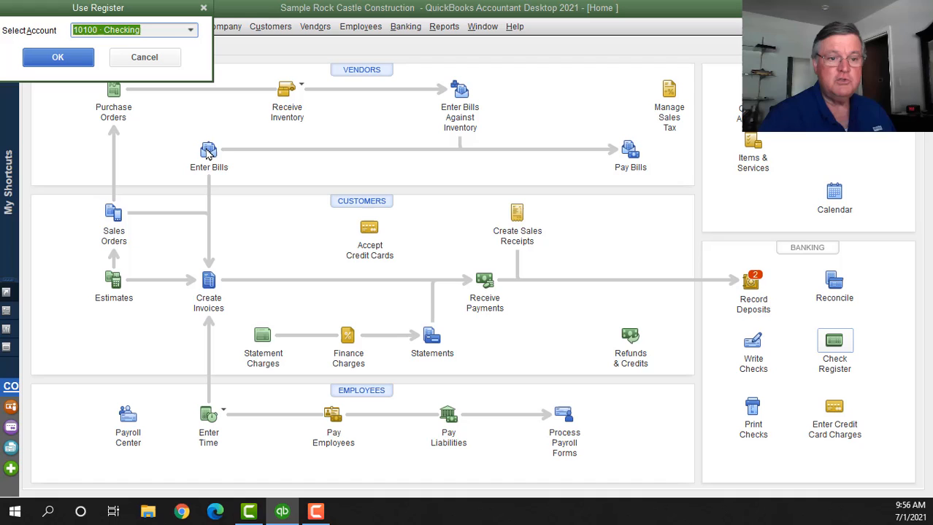
{"action": "left_click", "coordinate": [58, 57]}
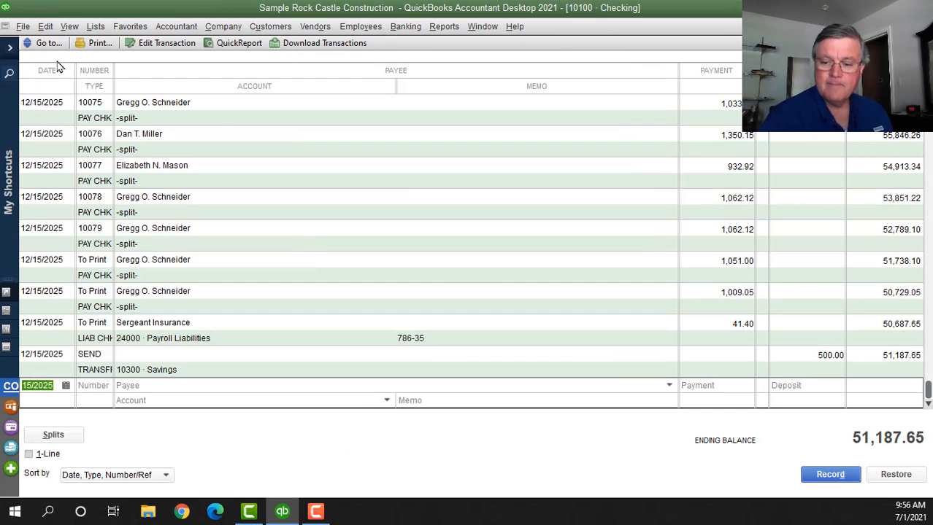
{"action": "scroll", "coordinate": [313, 237], "scroll_direction": "up", "scroll_amount": 8}
{"action": "scroll", "coordinate": [496, 243], "scroll_direction": "up", "scroll_amount": 6}
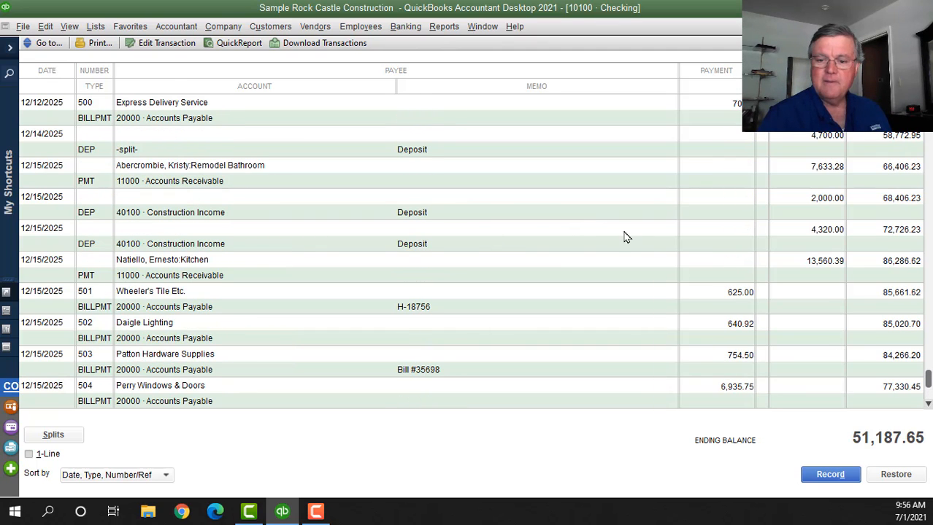
{"action": "left_click", "coordinate": [484, 242]}
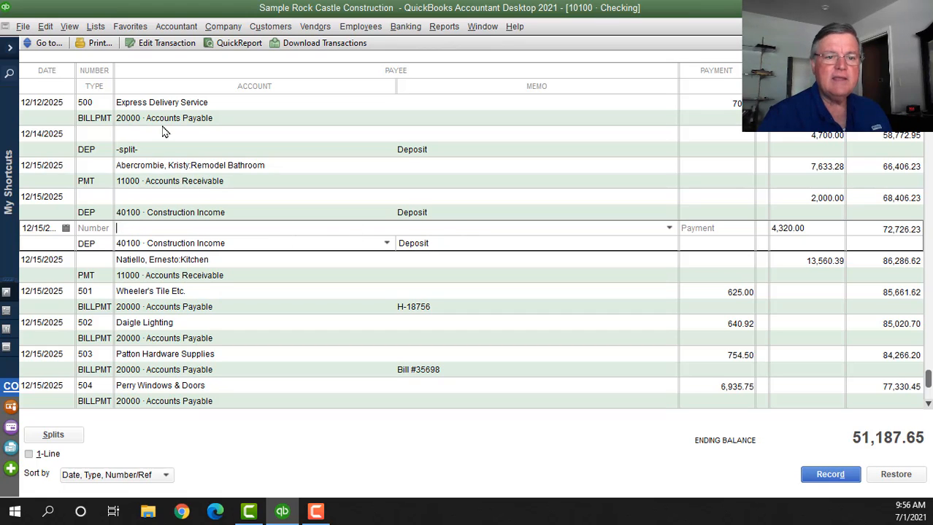
{"action": "left_click", "coordinate": [161, 44]}
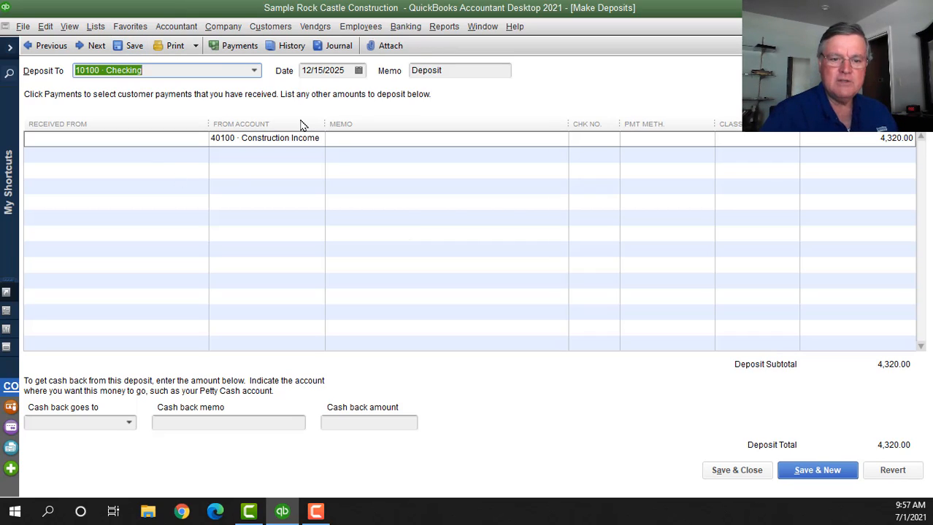
- Add the received 4,320.00 customer payment with check number 2564 to the open deposit
{"action": "left_click", "coordinate": [235, 48]}
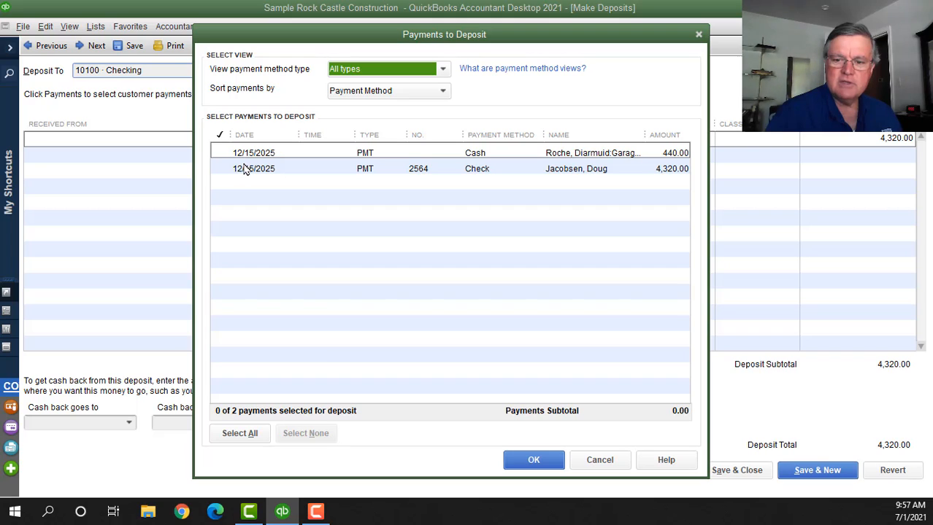
{"action": "left_click", "coordinate": [237, 173]}
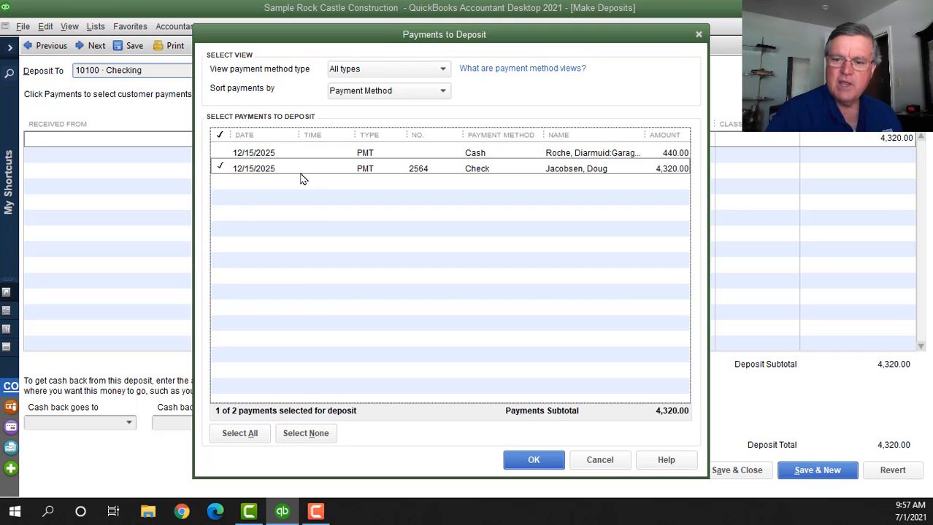
{"action": "left_click", "coordinate": [531, 461]}
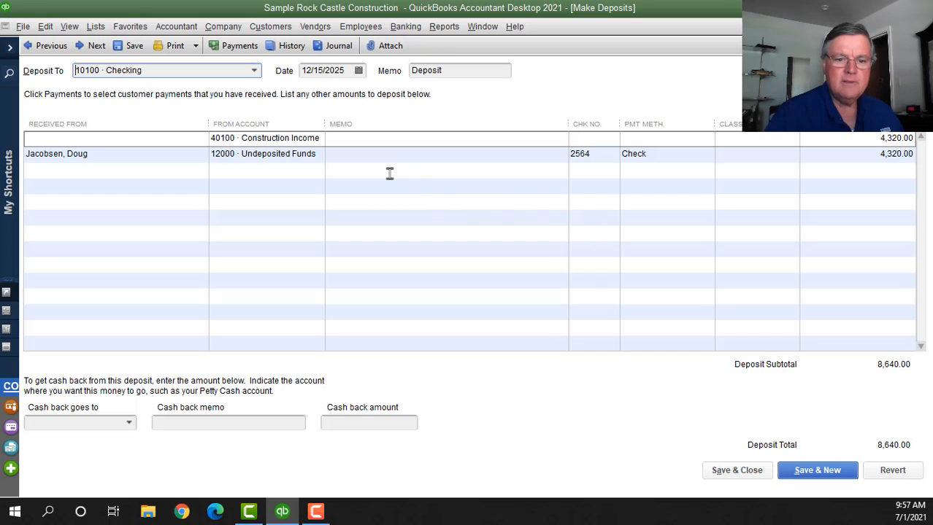
- Delete the 40100 · Construction Income line from the deposit, then save and close it, recording the changes
{"action": "left_click", "coordinate": [340, 140]}
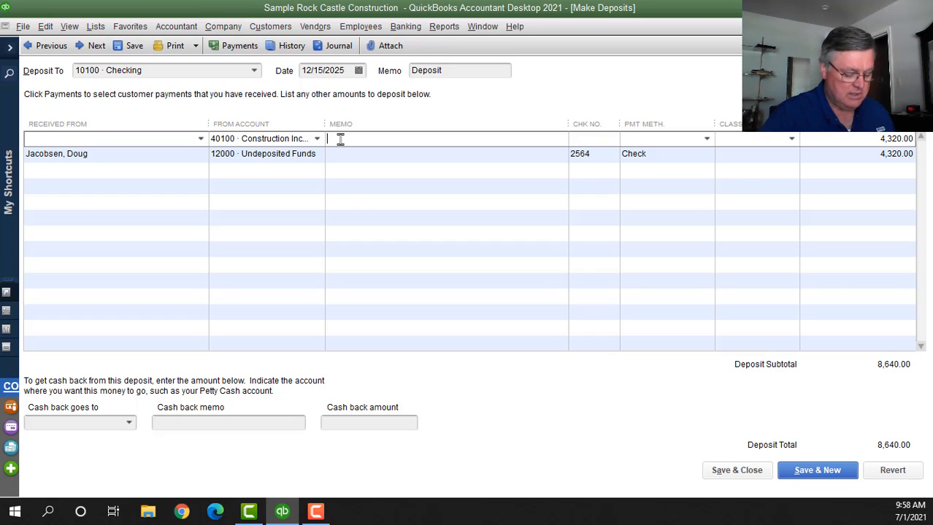
{"action": "key", "text": "ctrl+Delete"}
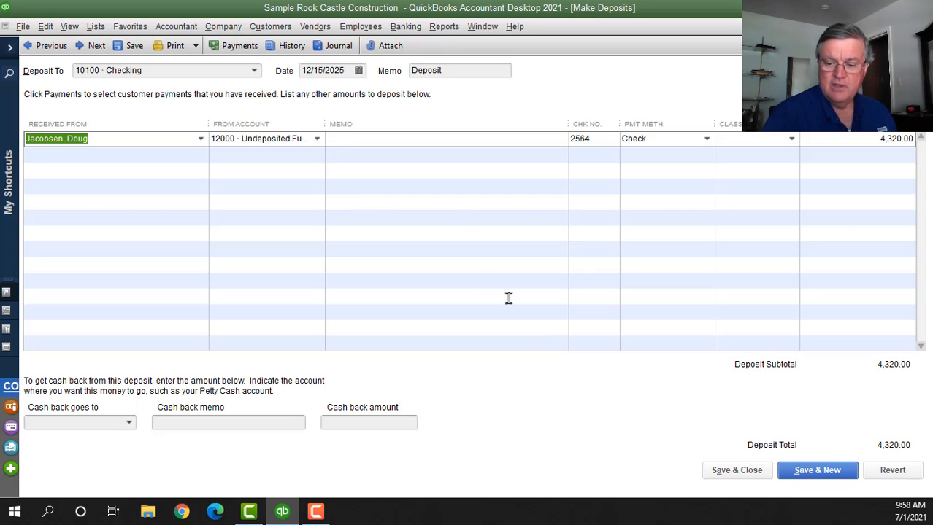
{"action": "left_click", "coordinate": [738, 471]}
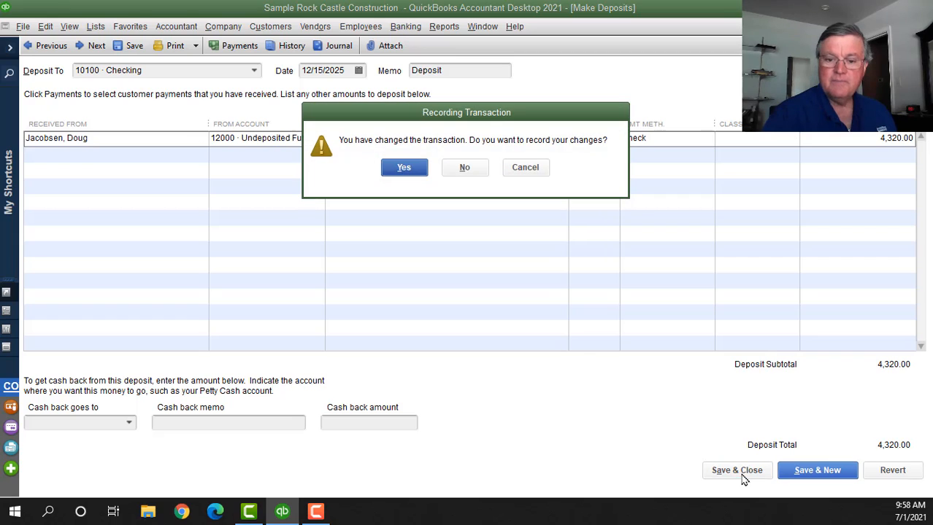
{"action": "left_click", "coordinate": [405, 169]}
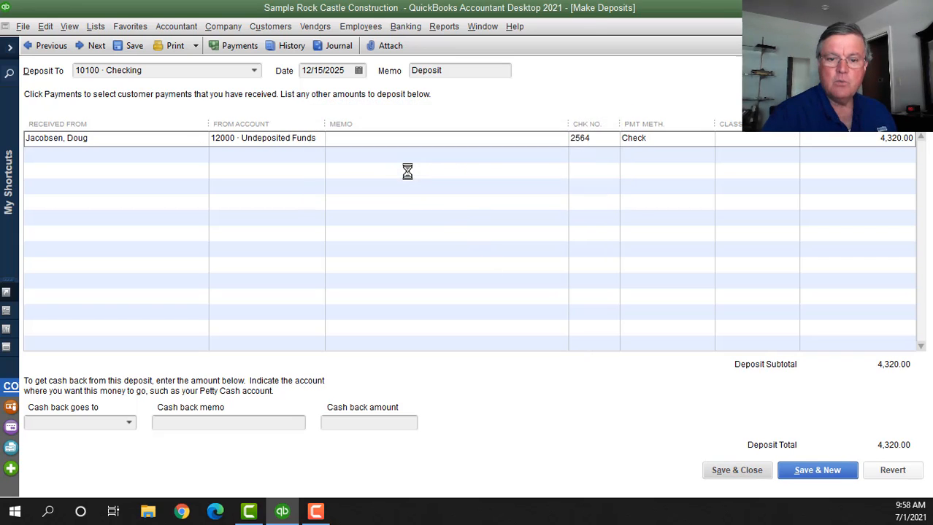